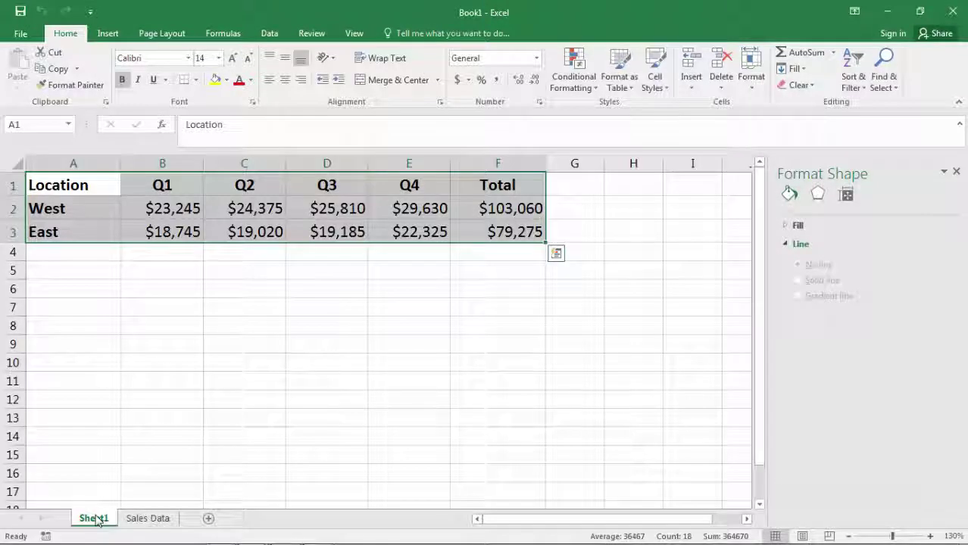
Step: Preview printing the Sales Data chart sheet, 'Sales by Quarter and Year', on one landscape Letter page
{"action": "left_click", "coordinate": [148, 520]}
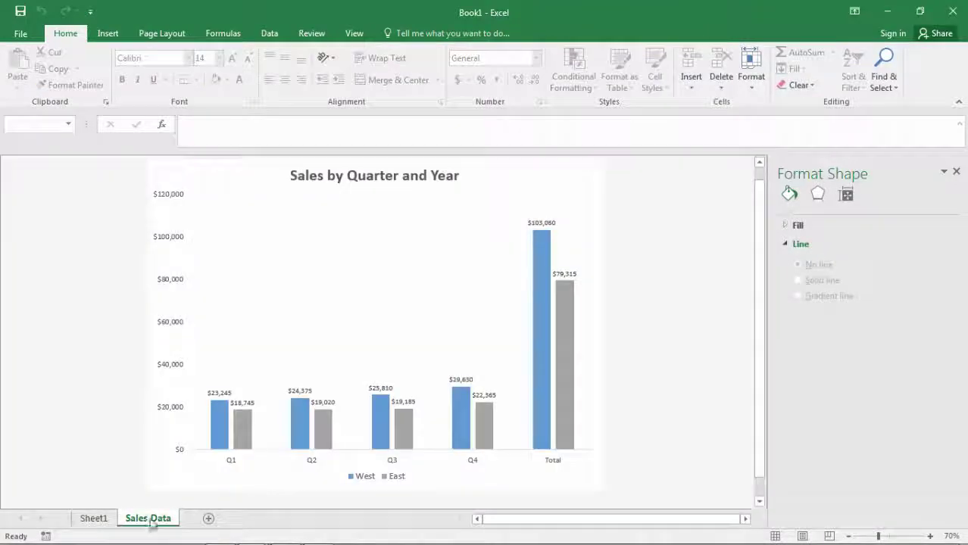
{"action": "left_click", "coordinate": [21, 35]}
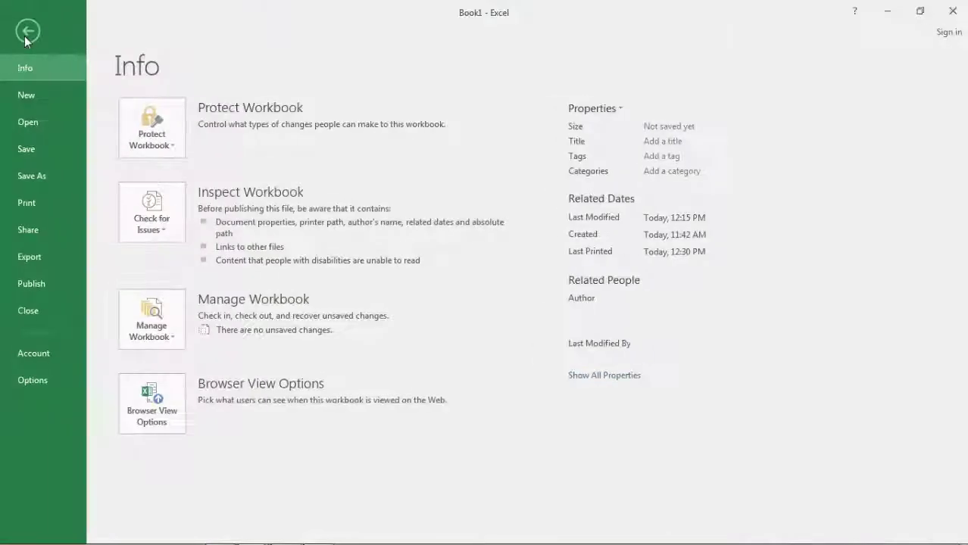
{"action": "left_click", "coordinate": [44, 199]}
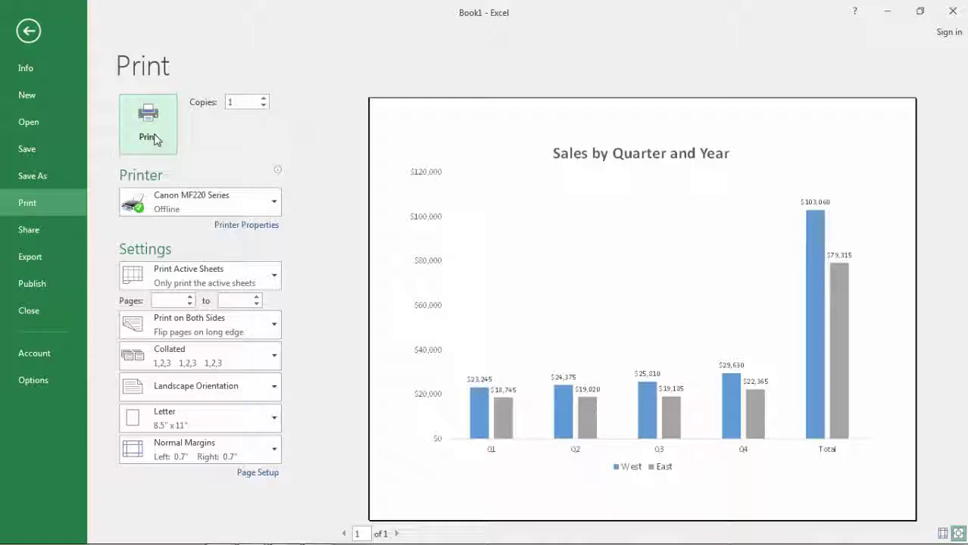
Step: Return to Sheet1 and select, then deselect, the sales table A1:F3 twice
{"action": "left_click", "coordinate": [29, 31]}
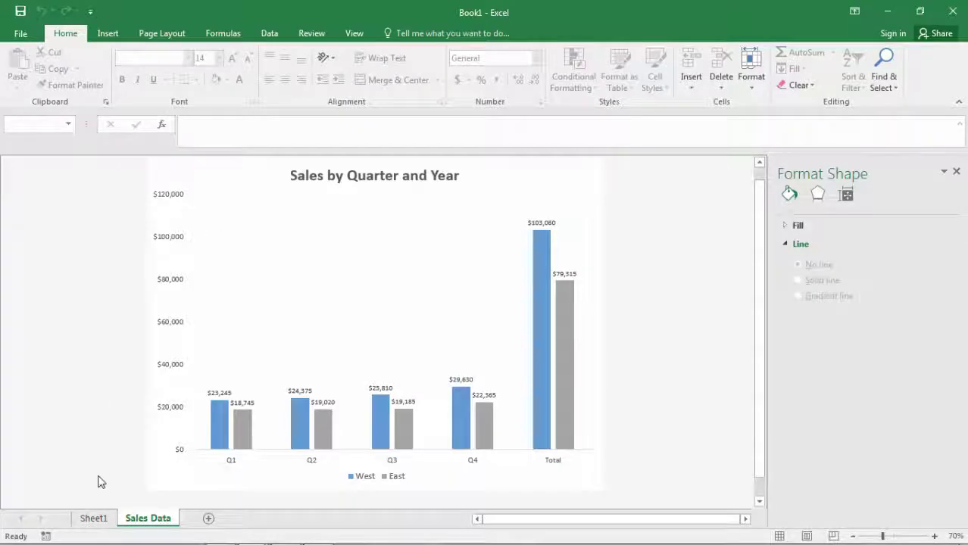
{"action": "left_click", "coordinate": [93, 518]}
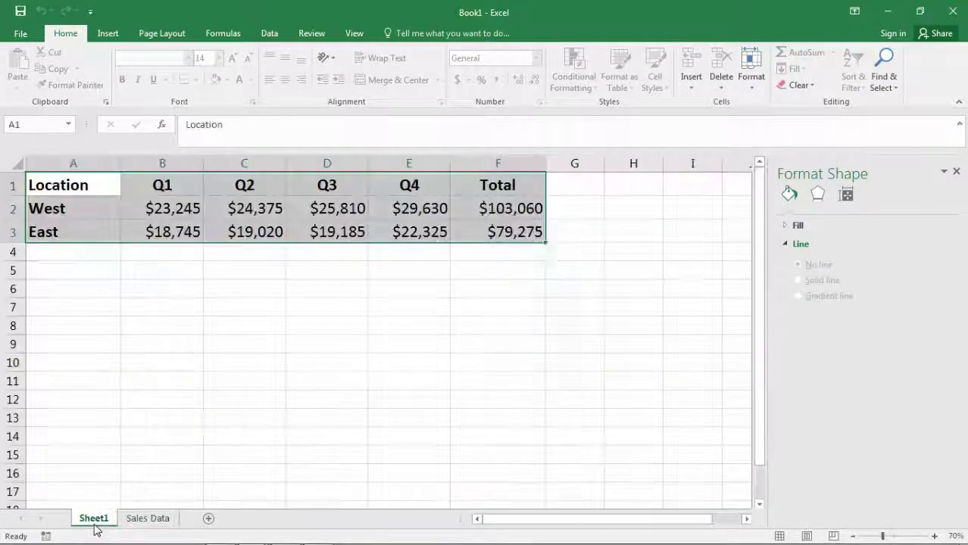
{"action": "left_click", "coordinate": [272, 269]}
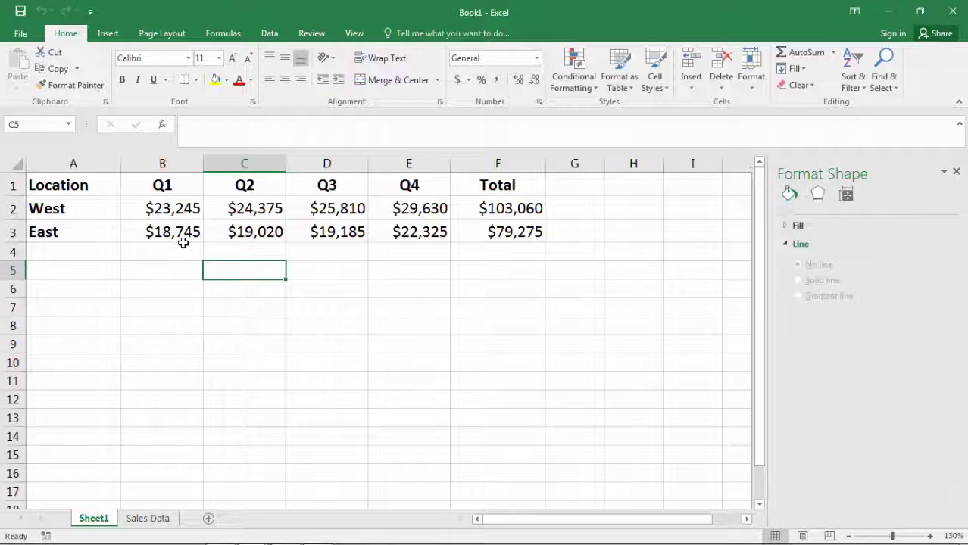
{"action": "left_click_drag", "start_coordinate": [92, 193], "coordinate": [487, 232]}
{"action": "left_click", "coordinate": [277, 267]}
{"action": "left_click_drag", "start_coordinate": [68, 188], "coordinate": [492, 237]}
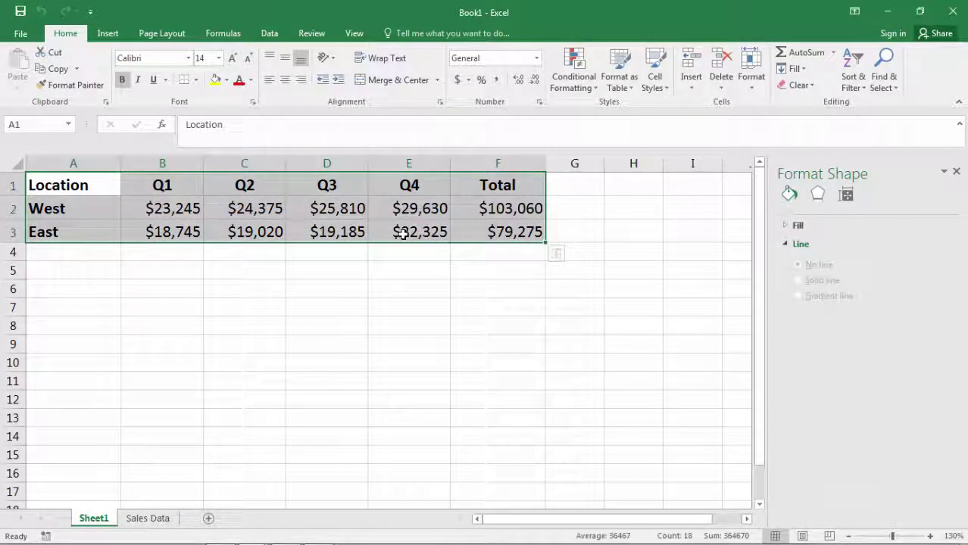
{"action": "left_click", "coordinate": [272, 254]}
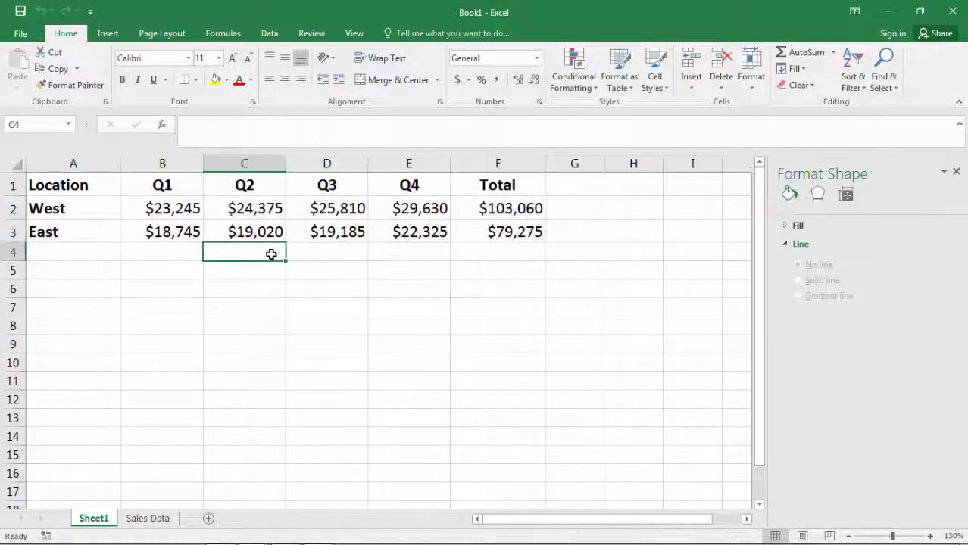
Step: Open Page Setup from the sales table's print preview on the Margins tab (top/bottom 0.75, left/right 0.7)
{"action": "left_click", "coordinate": [23, 34]}
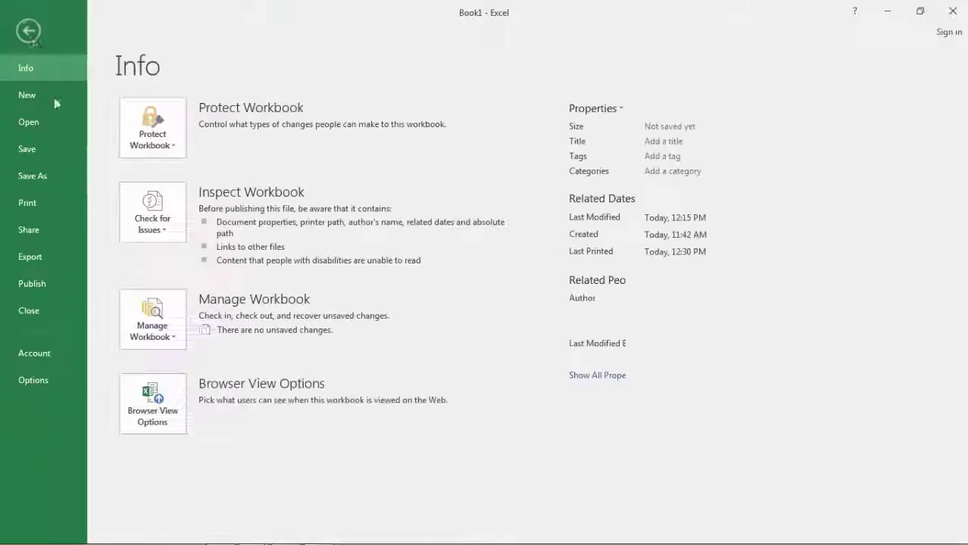
{"action": "left_click", "coordinate": [55, 210]}
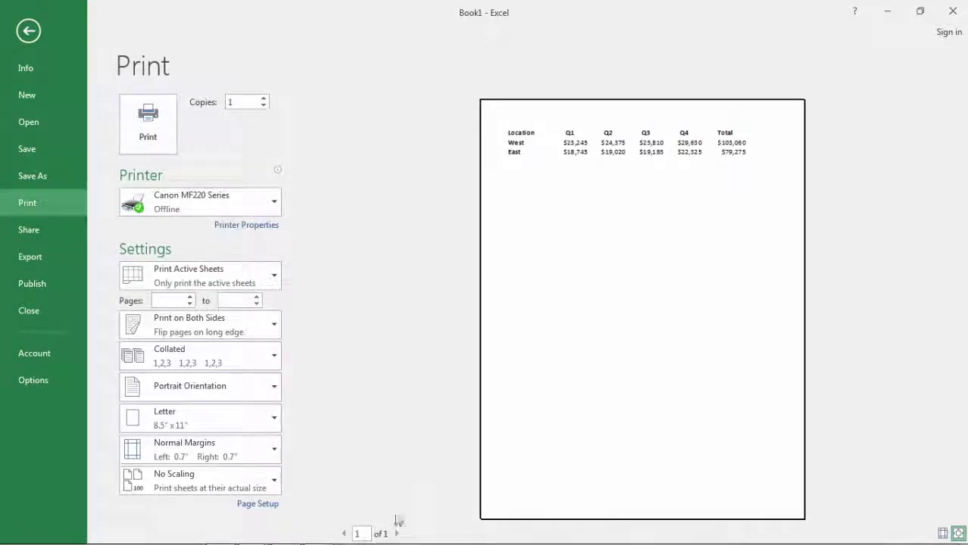
{"action": "left_click", "coordinate": [257, 505]}
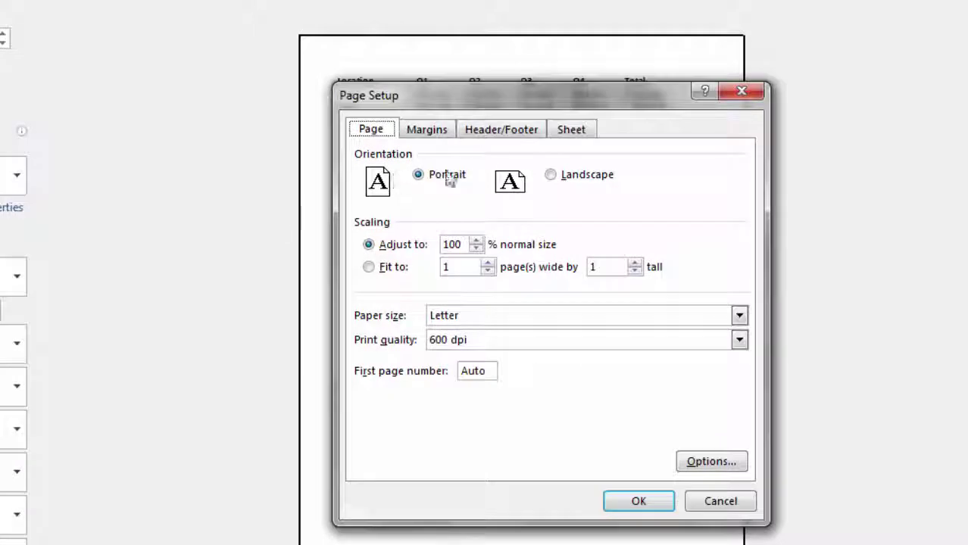
{"action": "left_click", "coordinate": [429, 136]}
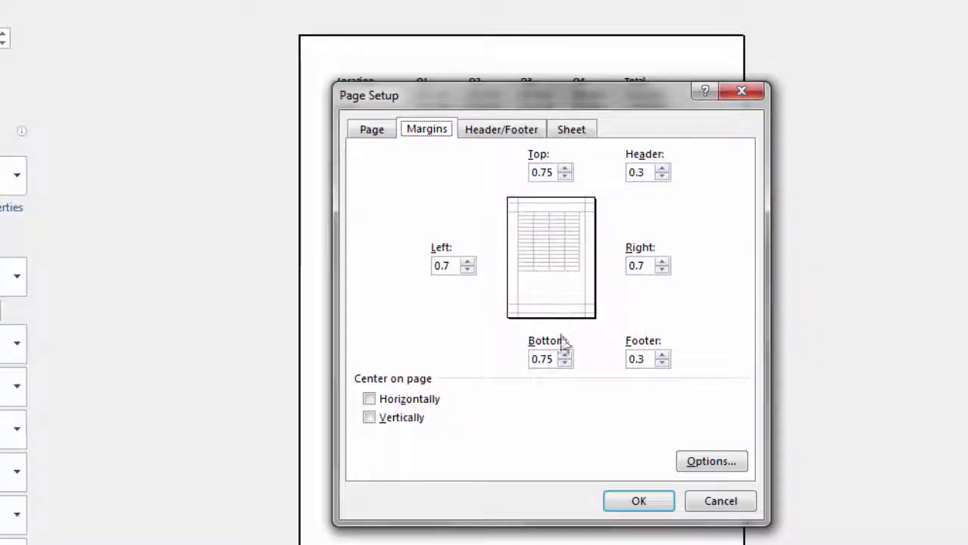
Step: Center the table horizontally, then reopen Page Setup and turn horizontal centering back off
{"action": "left_click", "coordinate": [371, 402]}
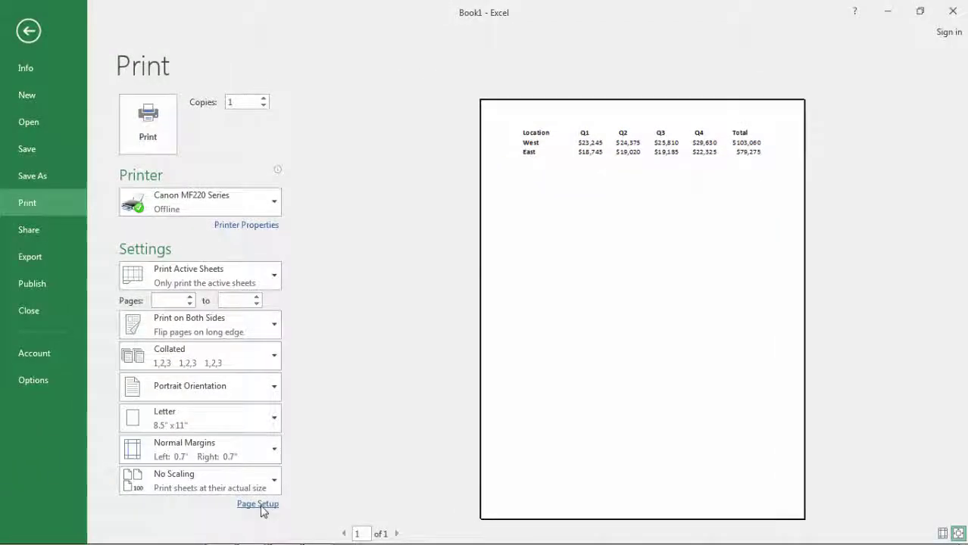
{"action": "left_click", "coordinate": [258, 505]}
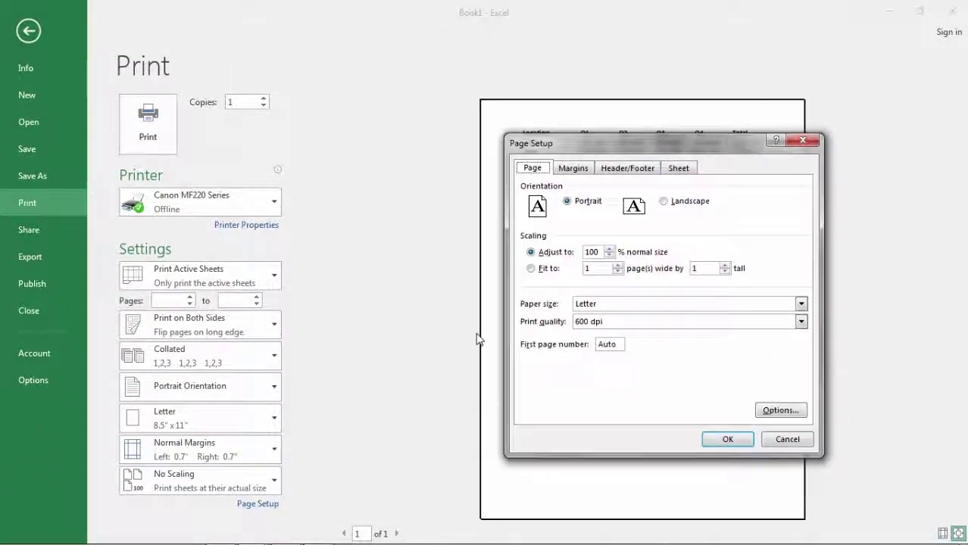
{"action": "left_click", "coordinate": [576, 170]}
{"action": "left_click", "coordinate": [530, 364]}
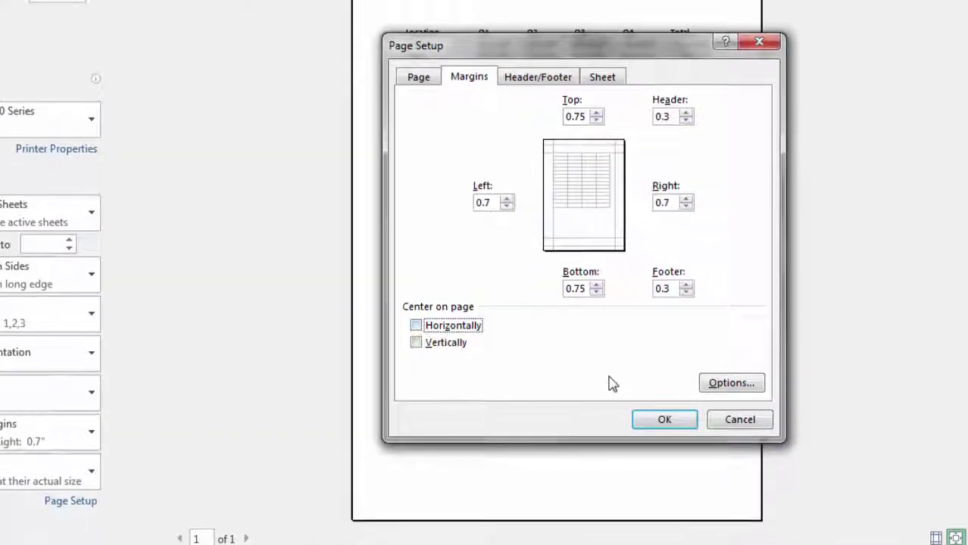
{"action": "left_click", "coordinate": [664, 420]}
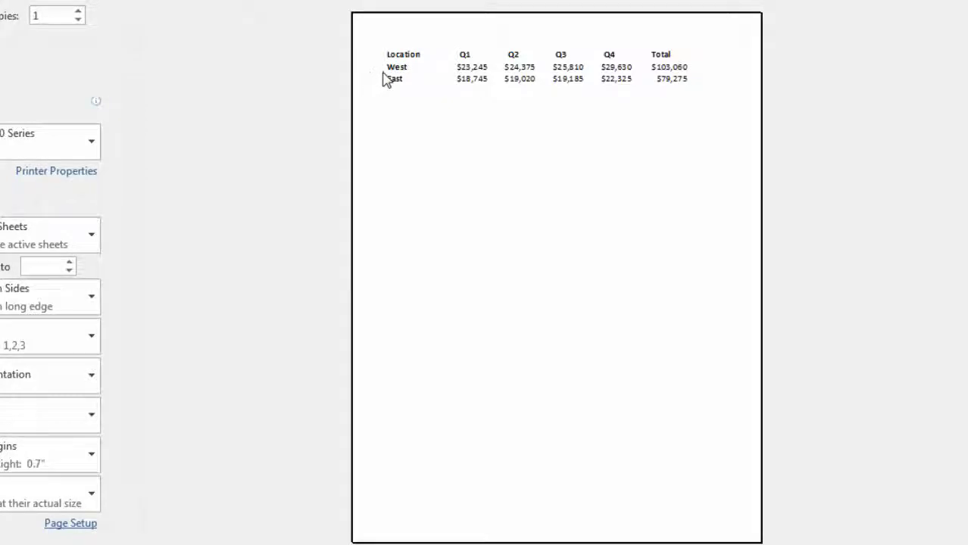
Step: Reapply horizontal page centering in Page Setup's Margins settings and confirm it
{"action": "left_click", "coordinate": [65, 532]}
{"action": "left_click", "coordinate": [474, 101]}
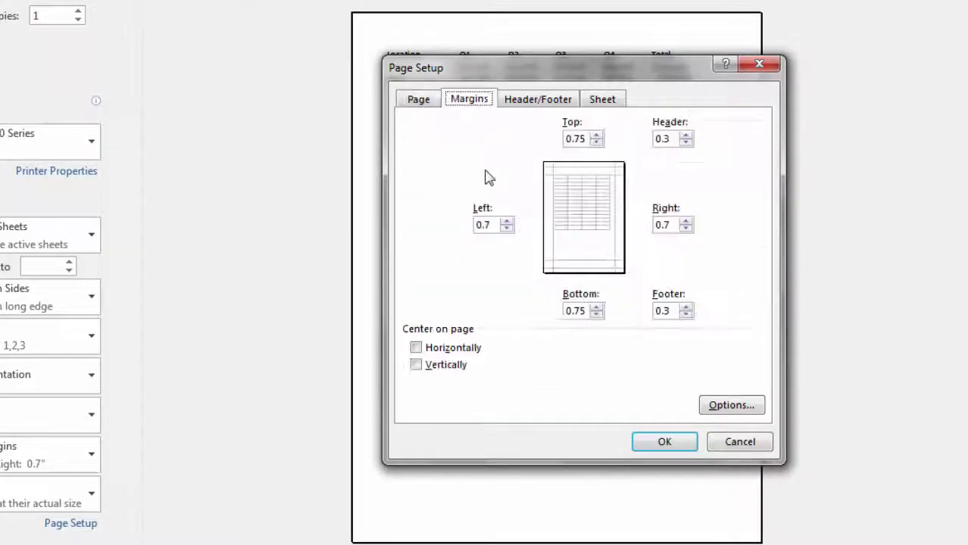
{"action": "left_click", "coordinate": [416, 347]}
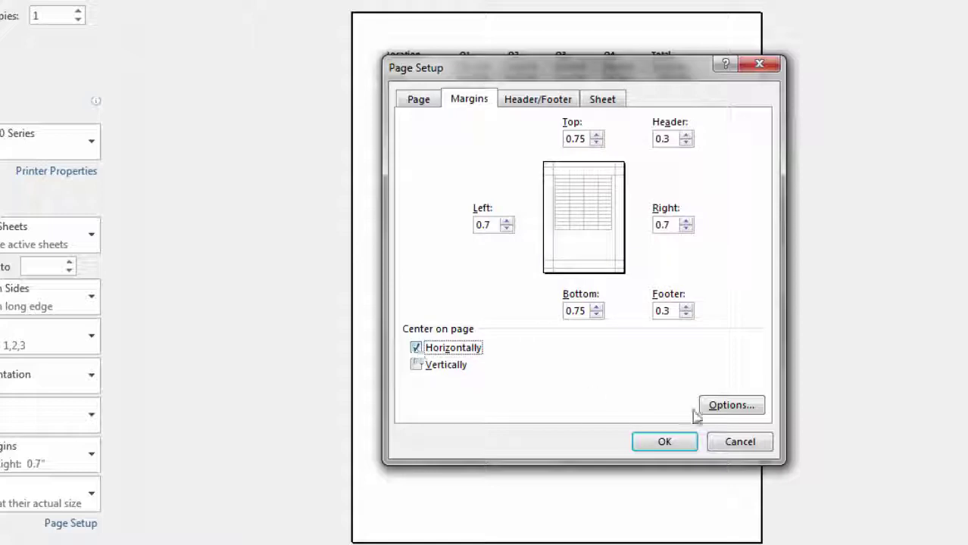
{"action": "left_click", "coordinate": [666, 447]}
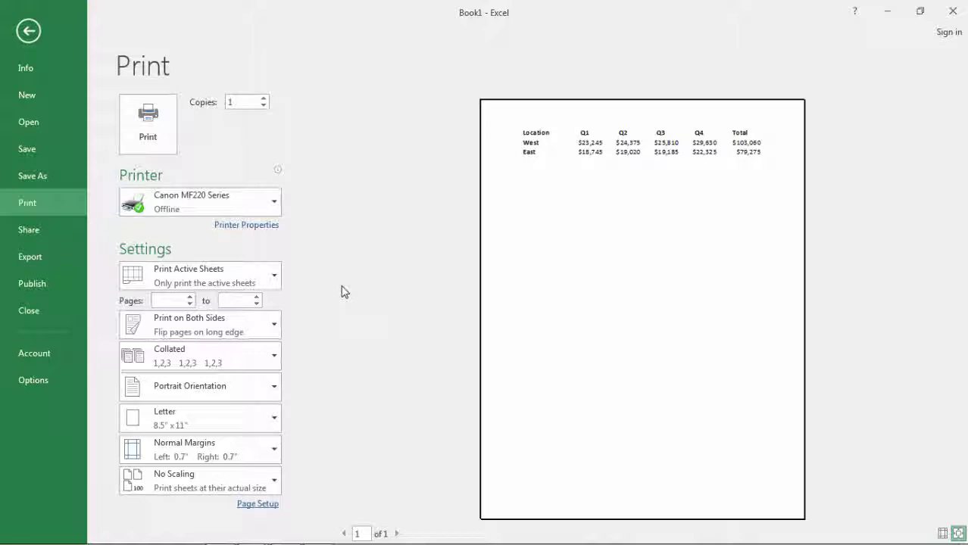
Step: Add a custom page header reading 'Sales Data' in the right section
{"action": "left_click", "coordinate": [257, 504]}
{"action": "left_click", "coordinate": [636, 168]}
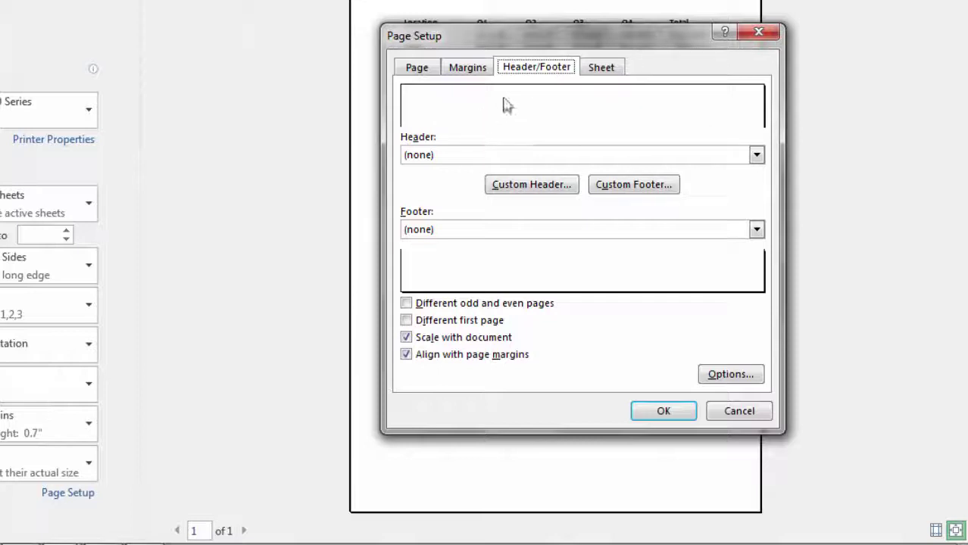
{"action": "left_click", "coordinate": [549, 184]}
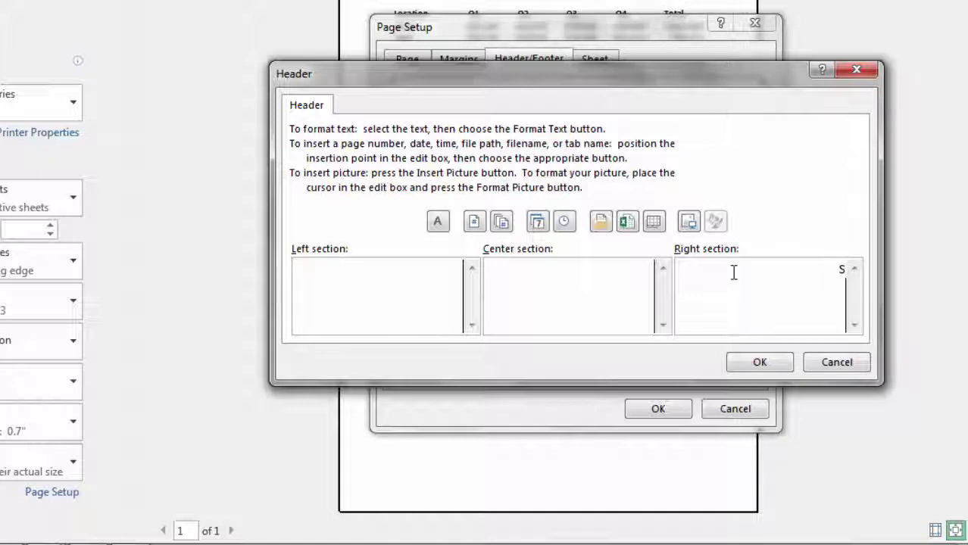
{"action": "type", "text": "Data"}
{"action": "left_click", "coordinate": [760, 363]}
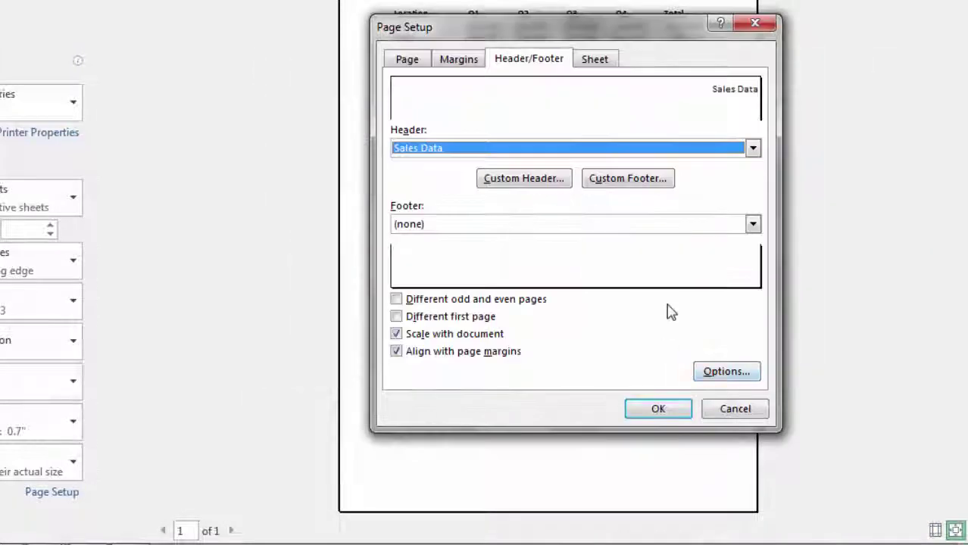
Step: Add a custom right-section footer reading 'Prepared by:' followed by the preparer's initials
{"action": "left_click", "coordinate": [621, 188]}
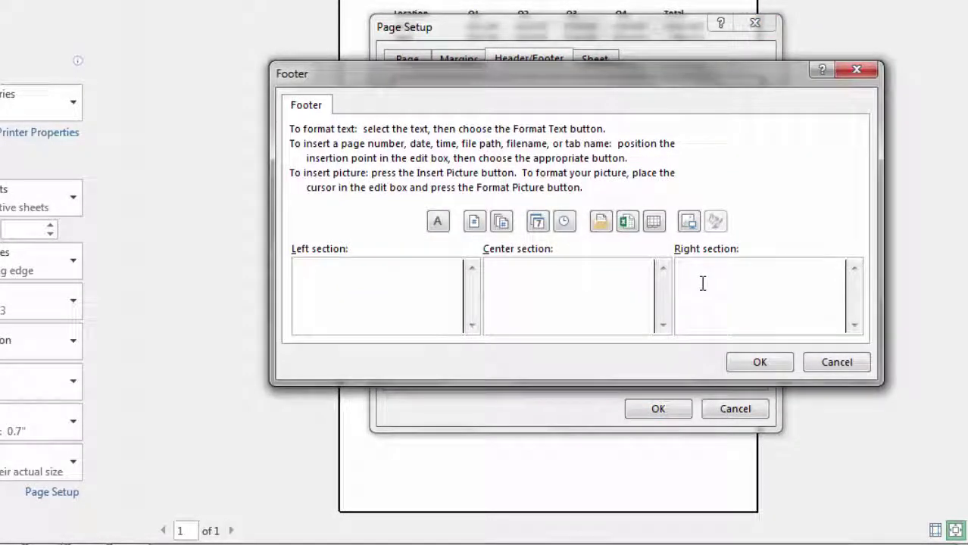
{"action": "left_click", "coordinate": [703, 283]}
{"action": "type", "text": "Prepared"}
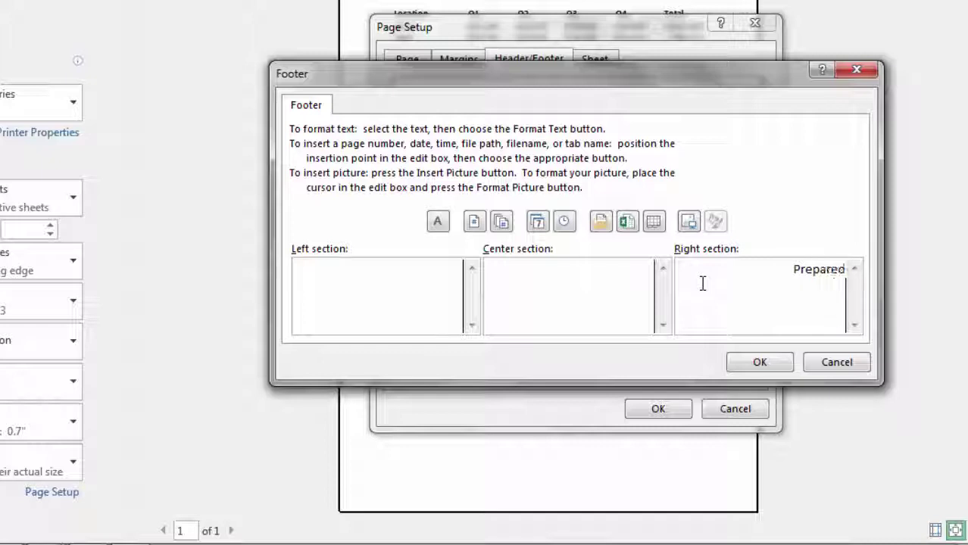
{"action": "type", "text": " by: EOM"}
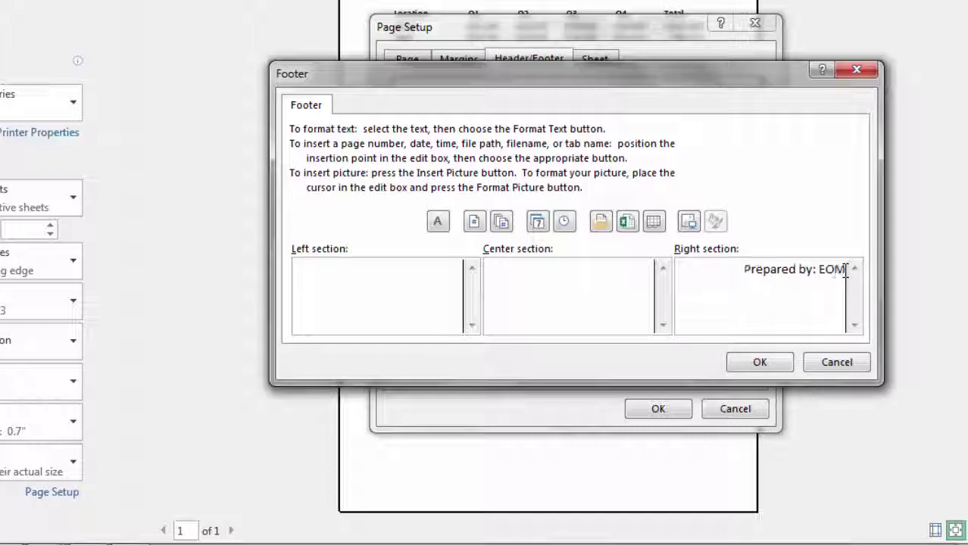
{"action": "left_click", "coordinate": [758, 365]}
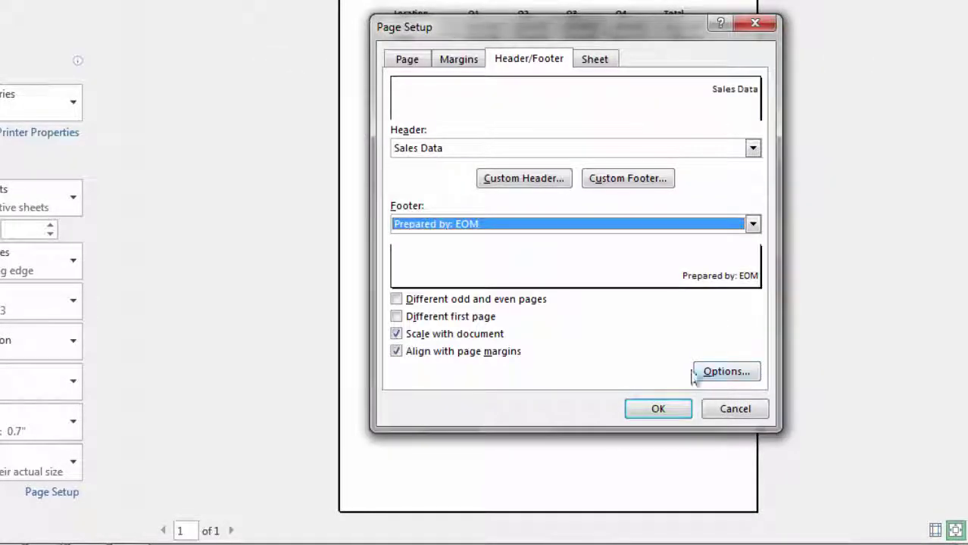
Step: Apply the Sales Data header and Prepared by footer, reopen Page Setup to check them, and close it
{"action": "left_click", "coordinate": [656, 409]}
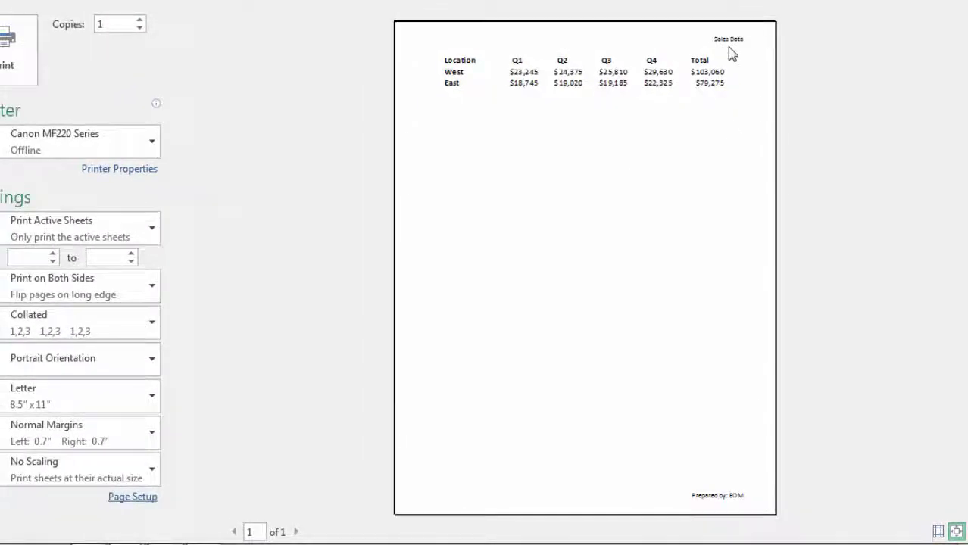
{"action": "left_click", "coordinate": [727, 500]}
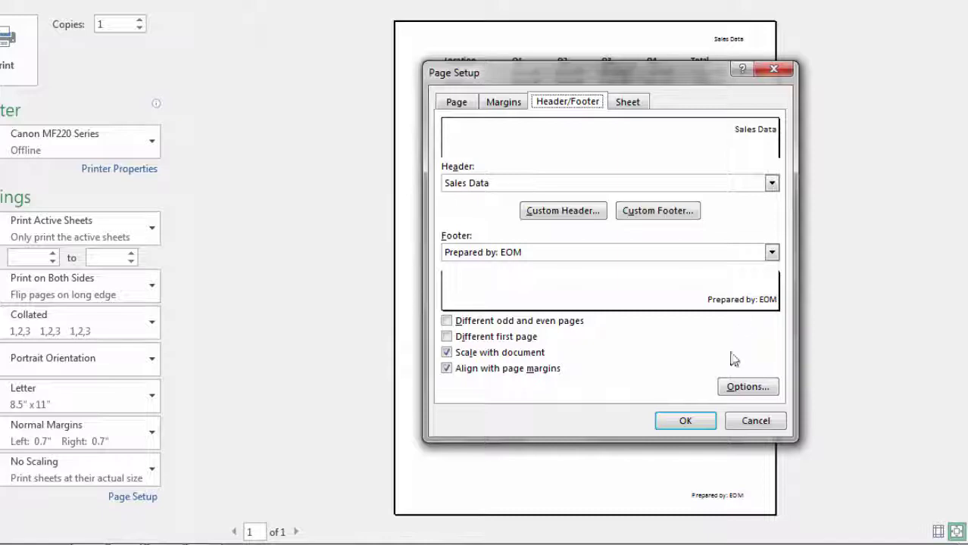
{"action": "left_click", "coordinate": [686, 419]}
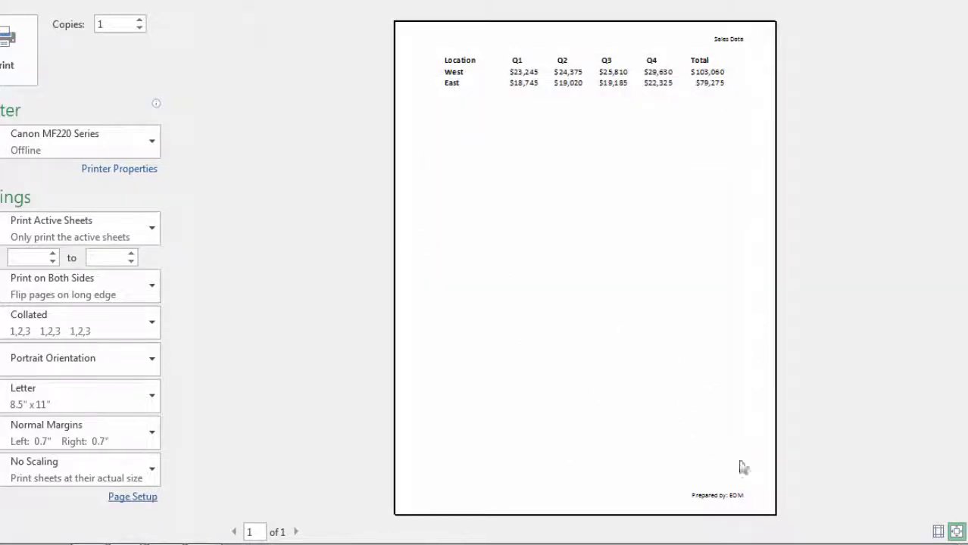
{"action": "left_click", "coordinate": [132, 497]}
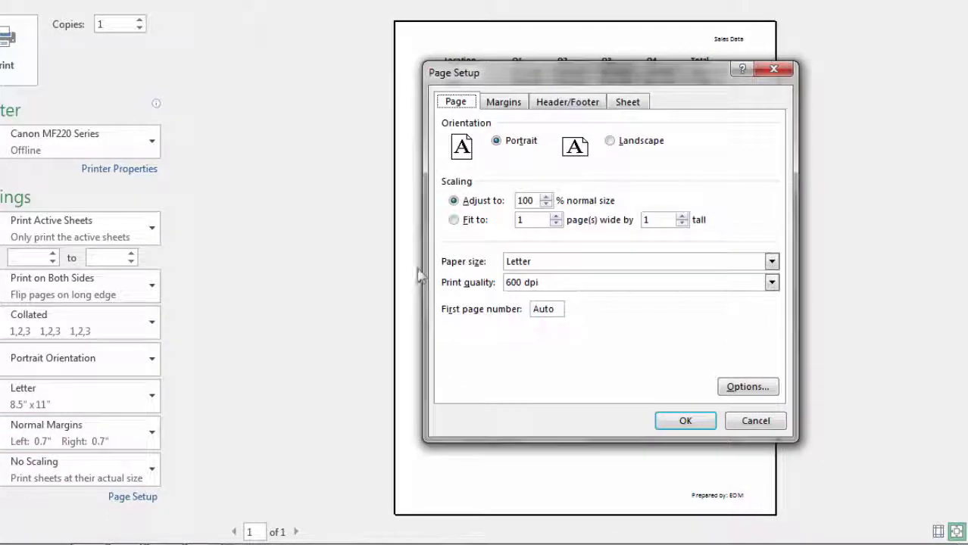
{"action": "left_click", "coordinate": [628, 106]}
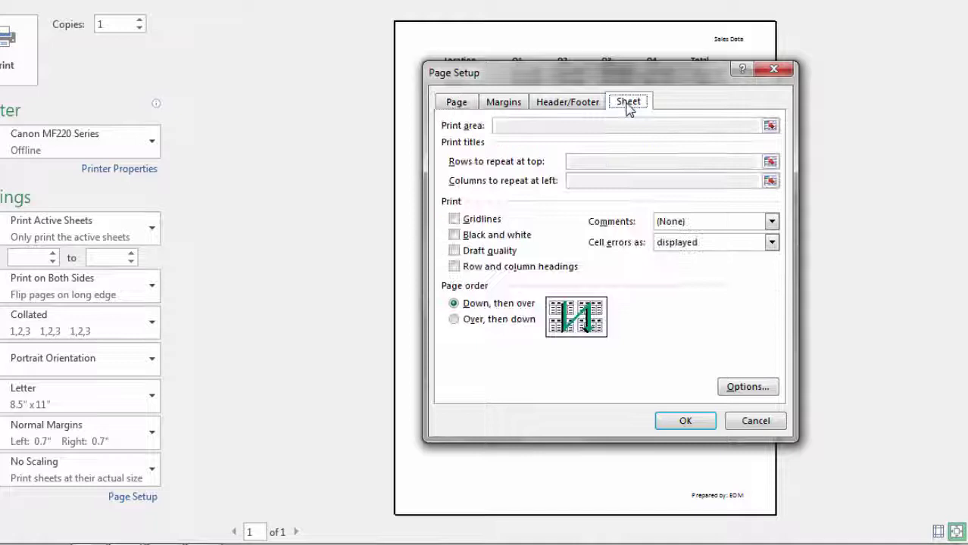
{"action": "left_click", "coordinate": [475, 225]}
{"action": "left_click", "coordinate": [685, 421]}
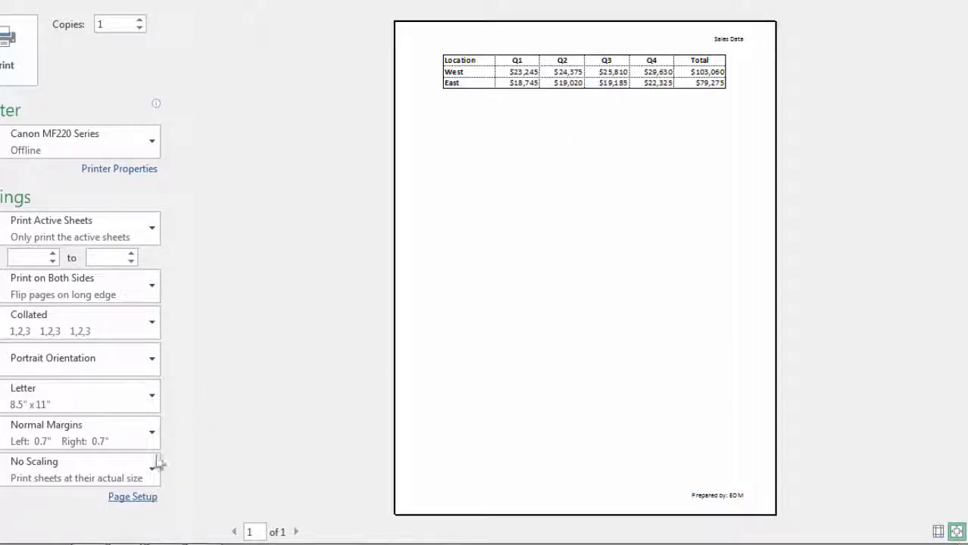
{"action": "left_click", "coordinate": [135, 497]}
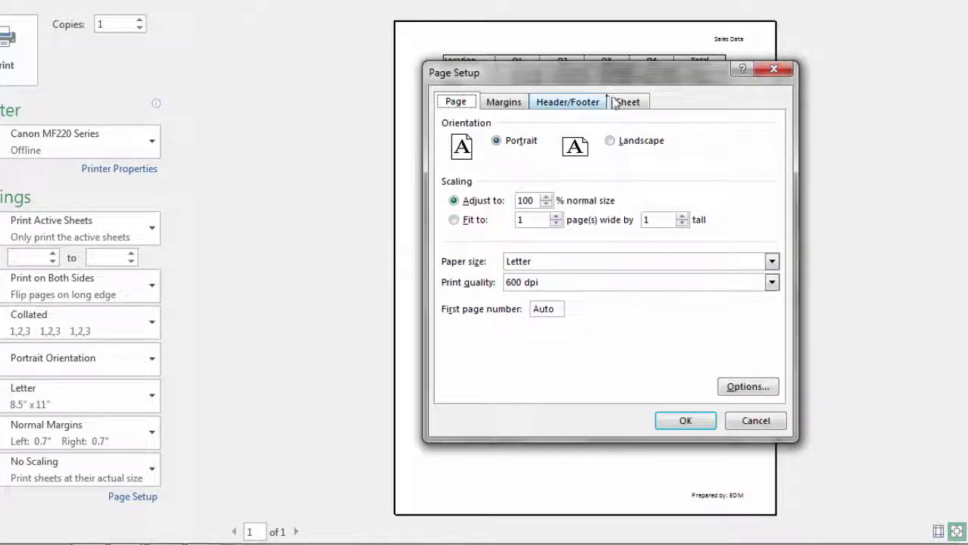
{"action": "left_click", "coordinate": [626, 101]}
{"action": "left_click", "coordinate": [489, 218]}
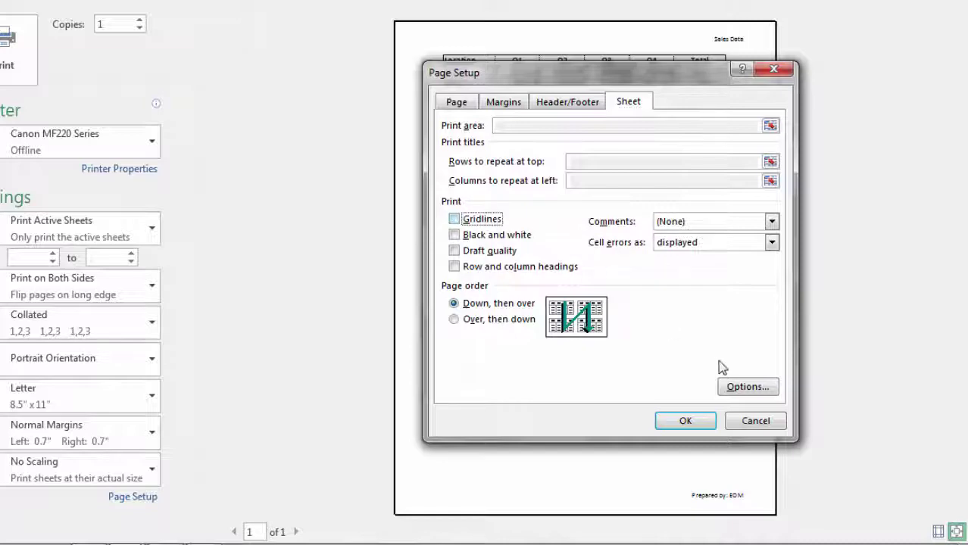
{"action": "left_click", "coordinate": [696, 422]}
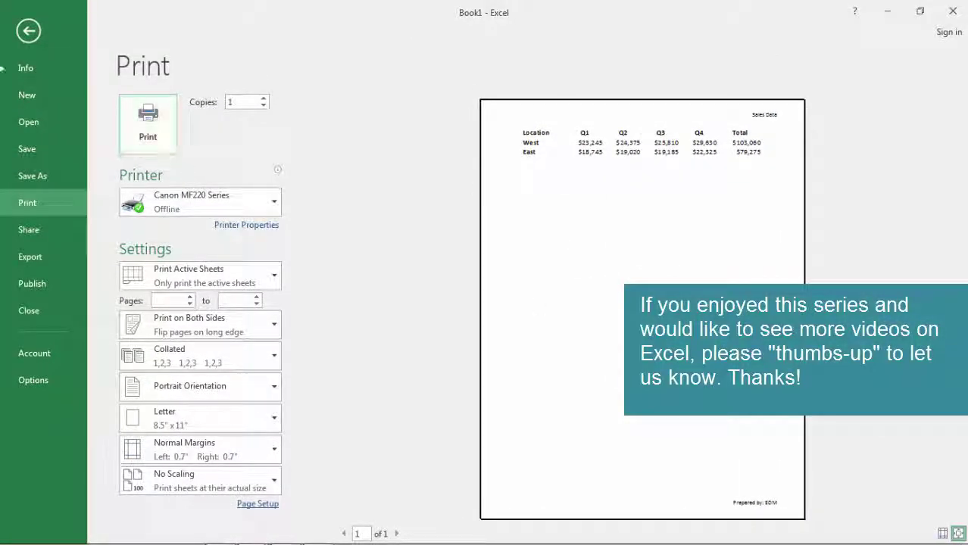
Step: Return to the workbook and preview the 'Sales by Quarter and Year' chart on a landscape page
{"action": "left_click", "coordinate": [28, 30]}
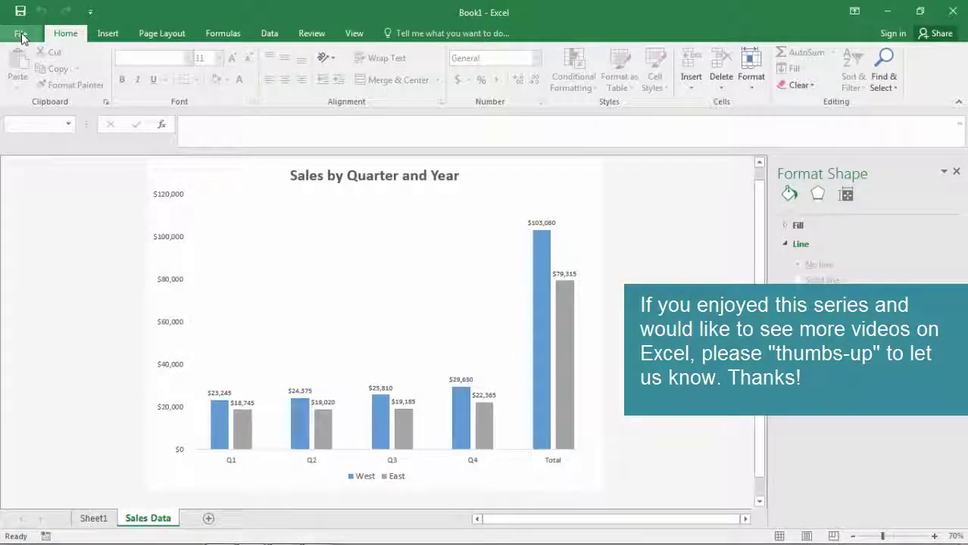
{"action": "left_click", "coordinate": [17, 33]}
{"action": "left_click", "coordinate": [40, 206]}
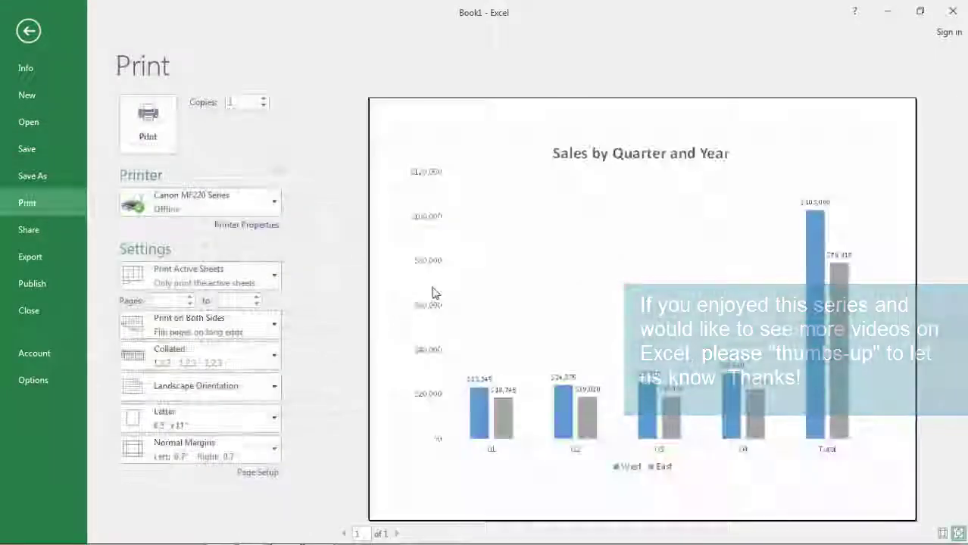